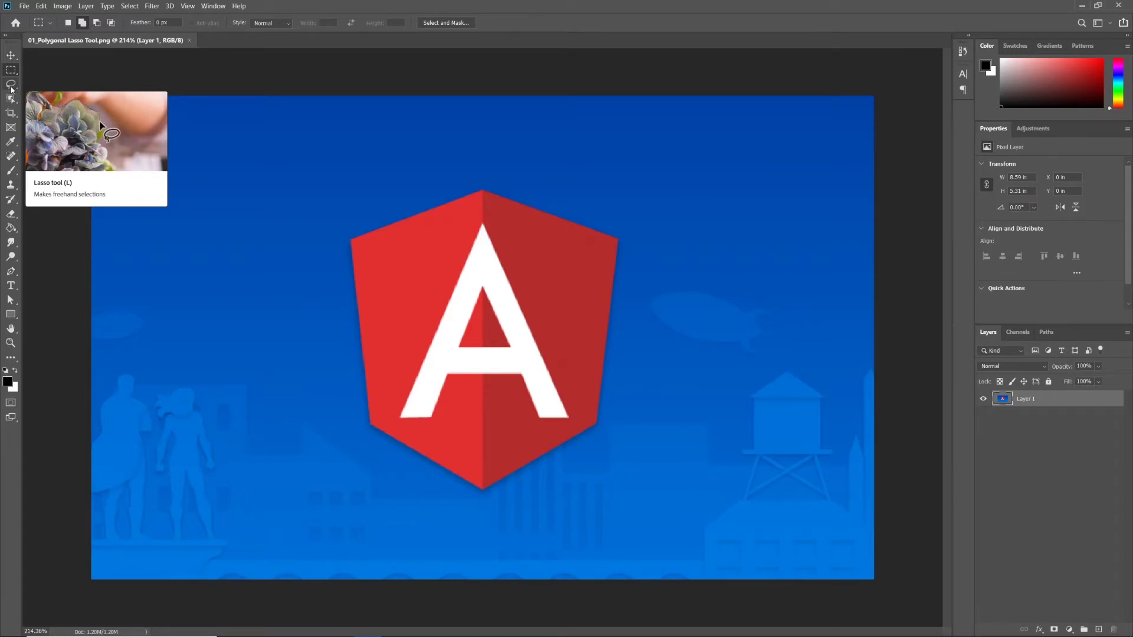
Choose the freehand Lasso Tool from the lasso tool flyout.
click(11, 87)
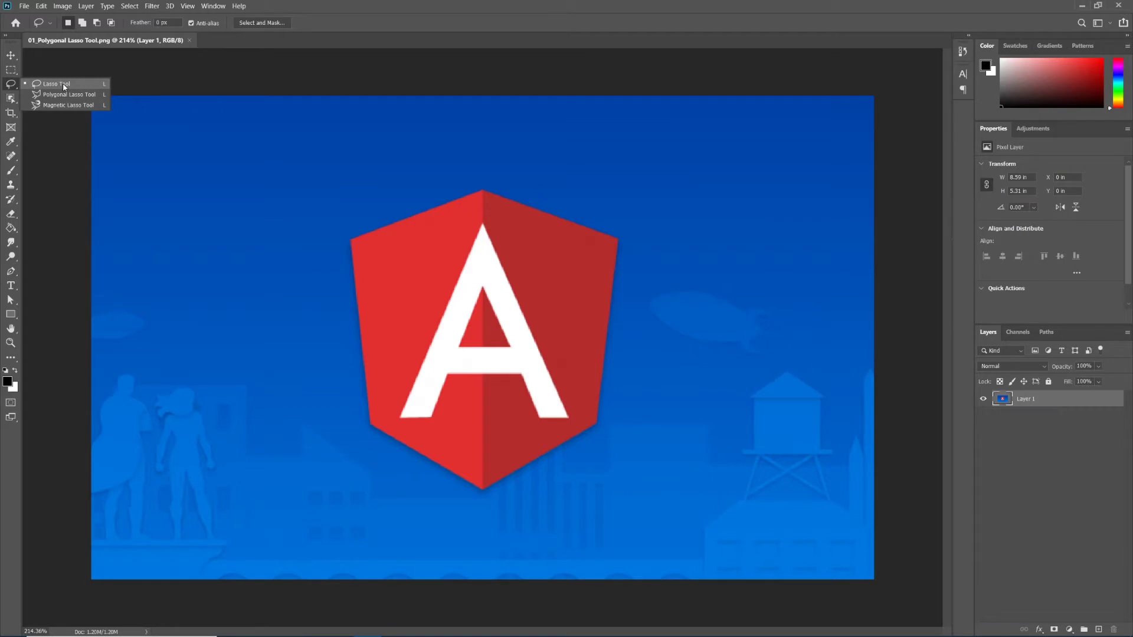
click(63, 85)
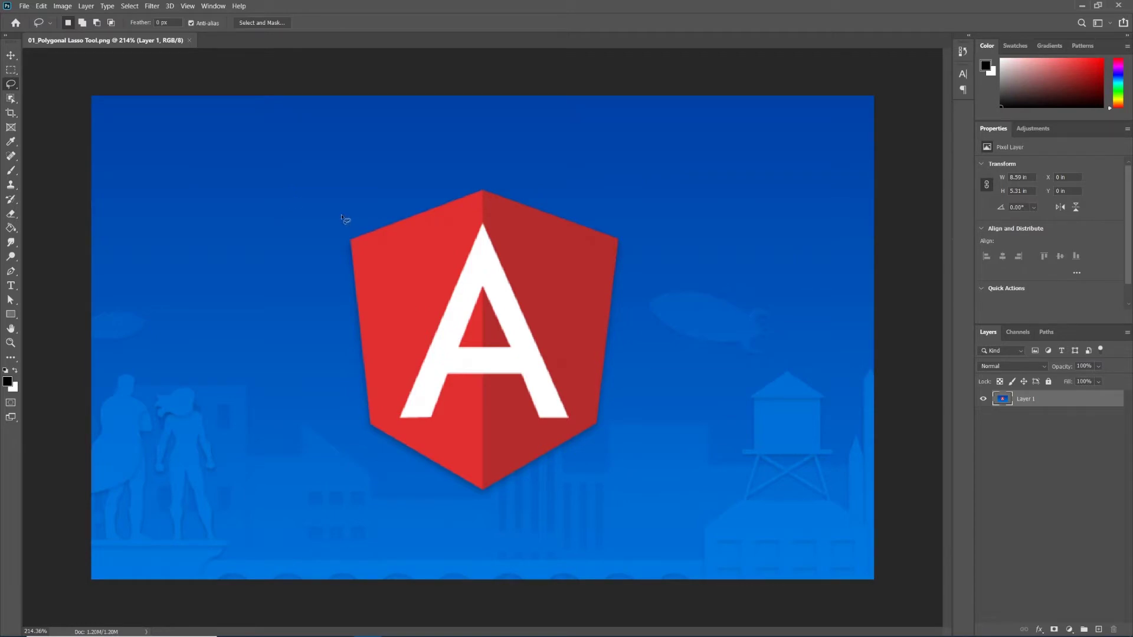
scroll(348, 213, up, 5)
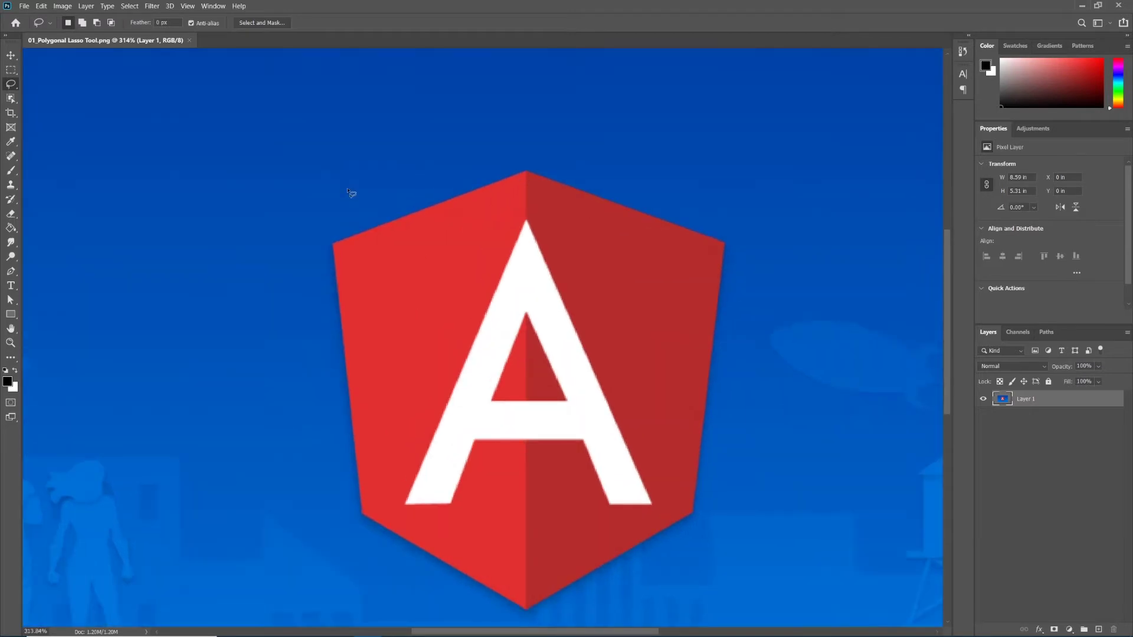
Pan to the full shield and drag a freehand loop around its outline.
drag(389, 222, 357, 167)
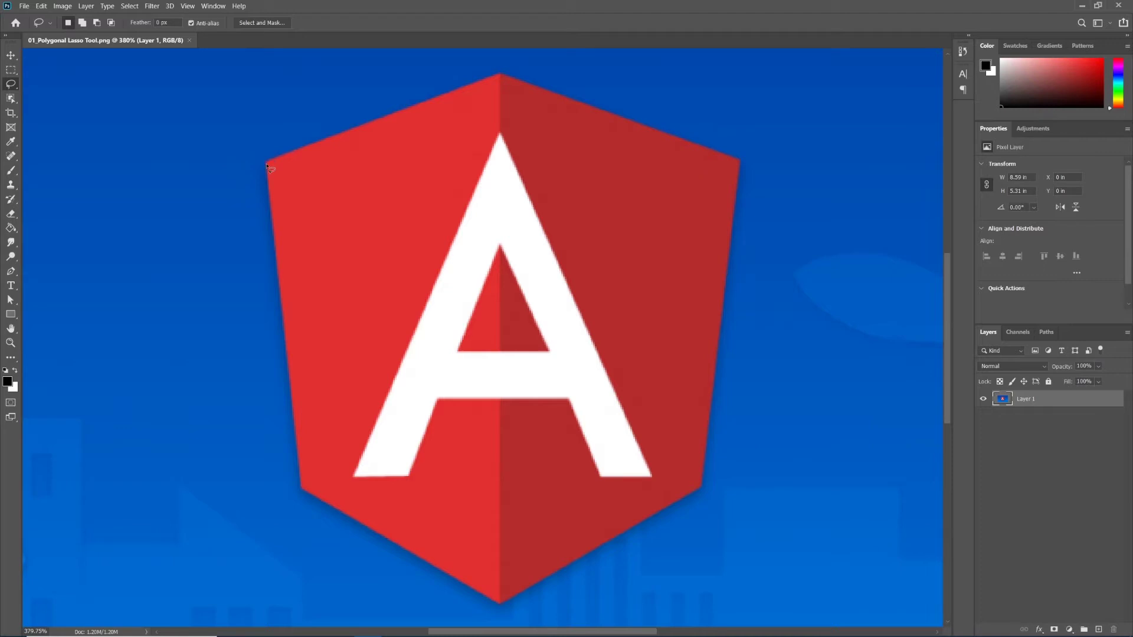
drag(267, 161, 501, 76)
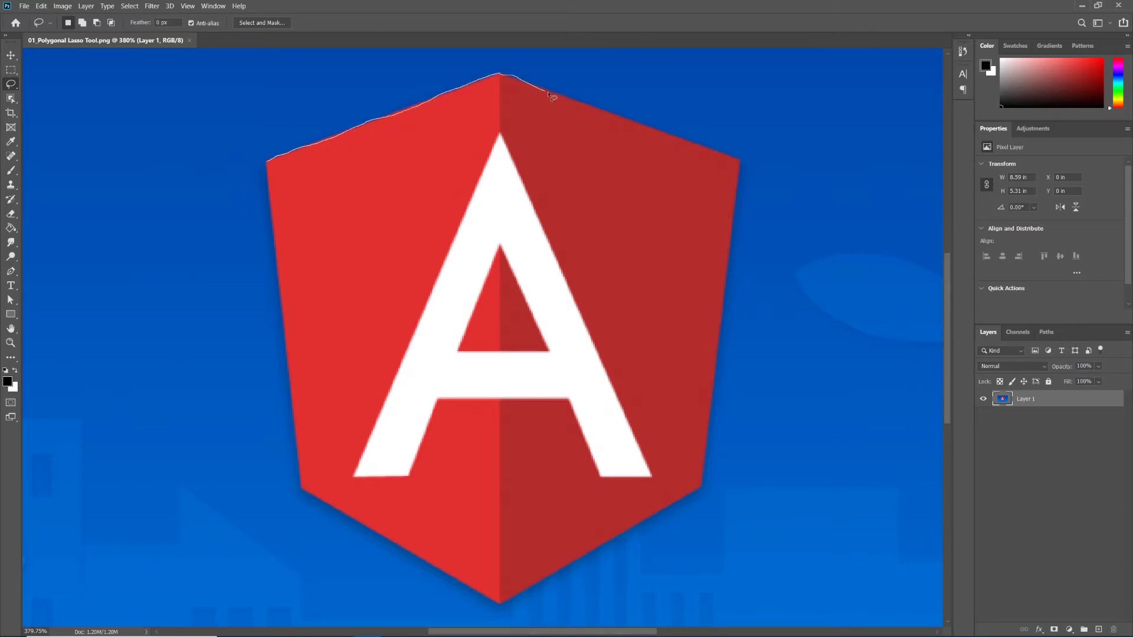
mouse_move(502, 77)
mouse_down()
mouse_move(706, 151)
mouse_move(739, 212)
mouse_up()
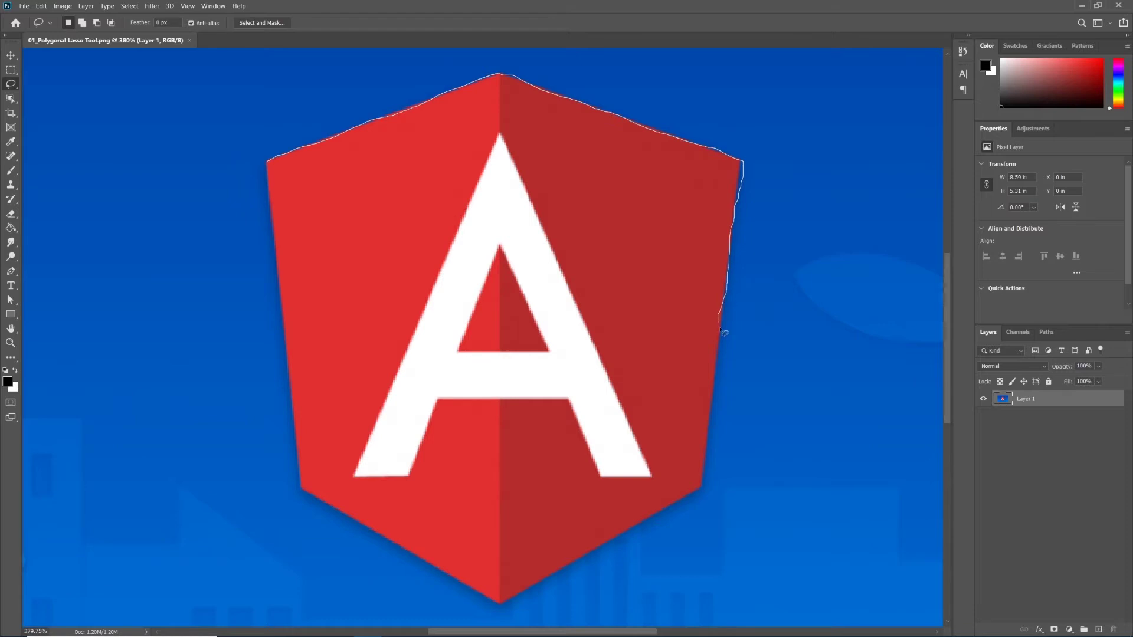
mouse_move(738, 213)
mouse_down()
mouse_move(714, 399)
mouse_move(637, 524)
mouse_move(510, 607)
mouse_move(307, 494)
mouse_move(267, 162)
mouse_up()
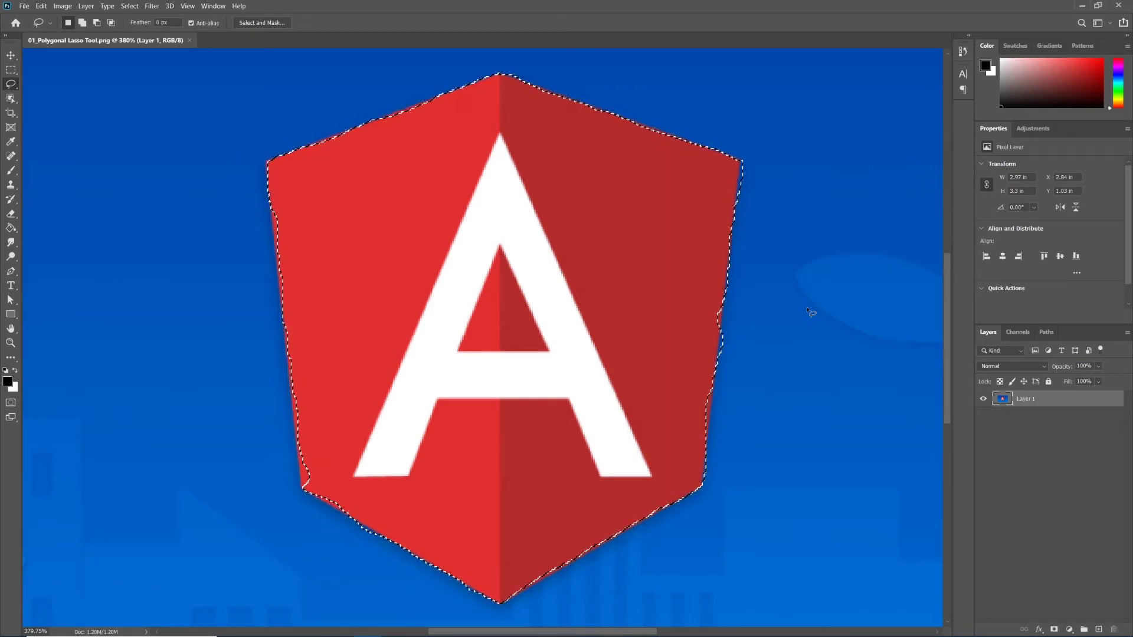
Clear the rough shield selection with Select > Deselect.
click(131, 6)
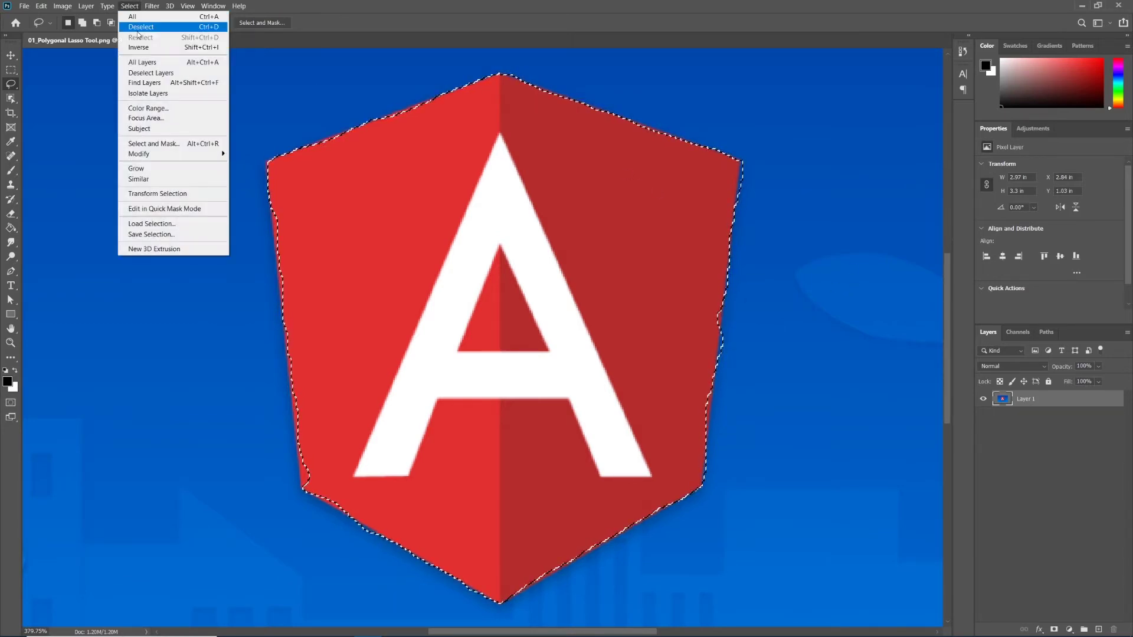
click(139, 28)
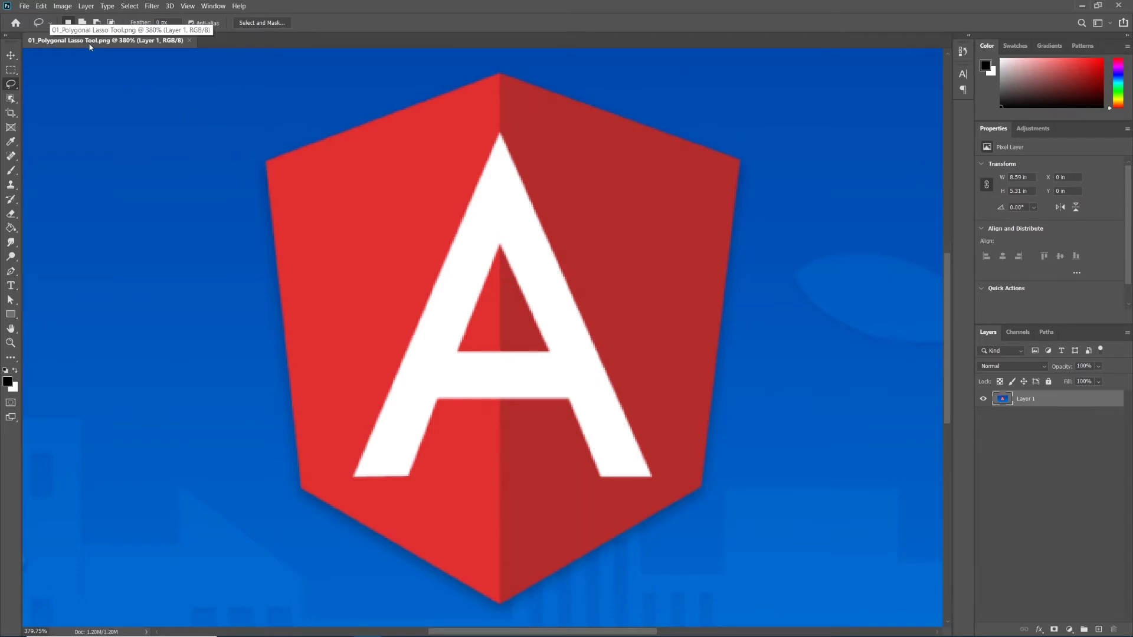
With the Polygonal Lasso, click the shield's six corners from top-left around to lower-left.
right_click(9, 87)
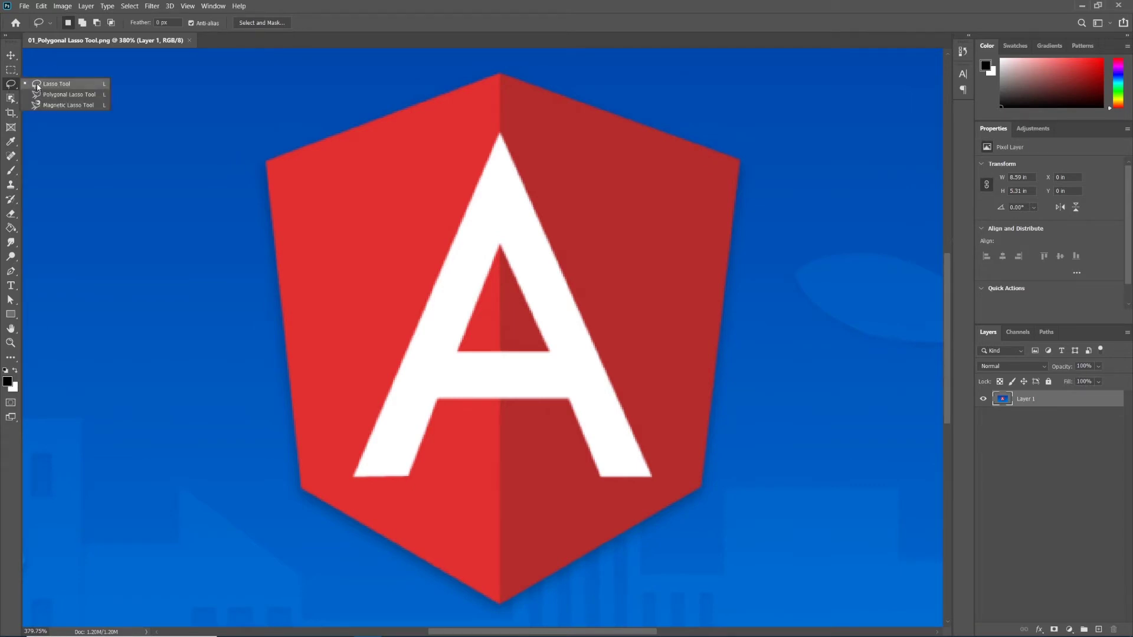
click(81, 95)
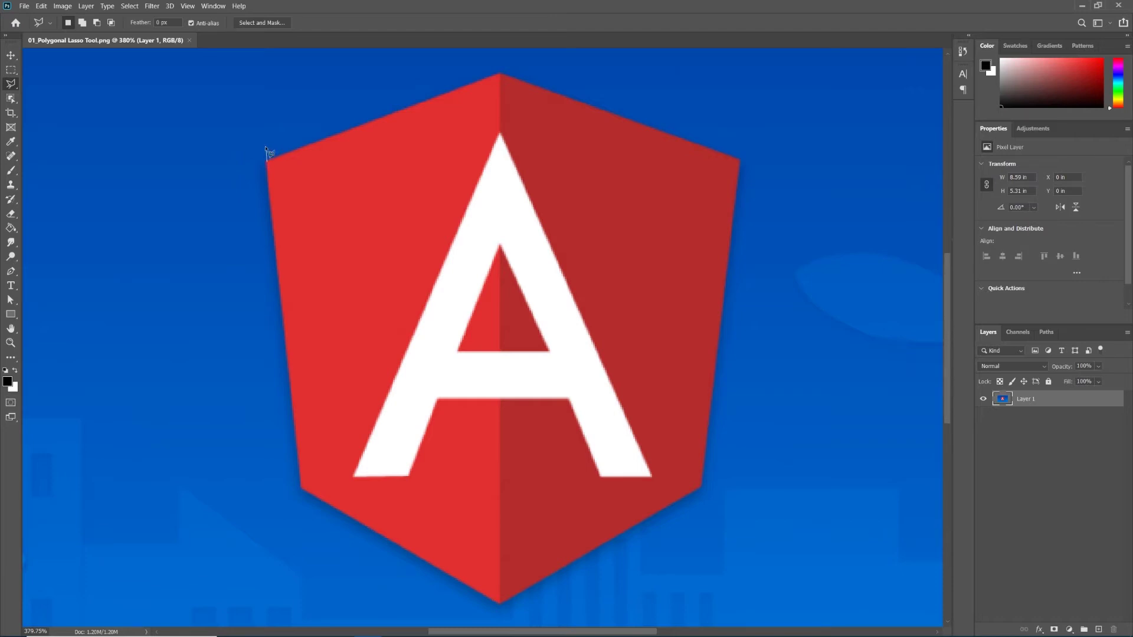
click(267, 160)
click(499, 75)
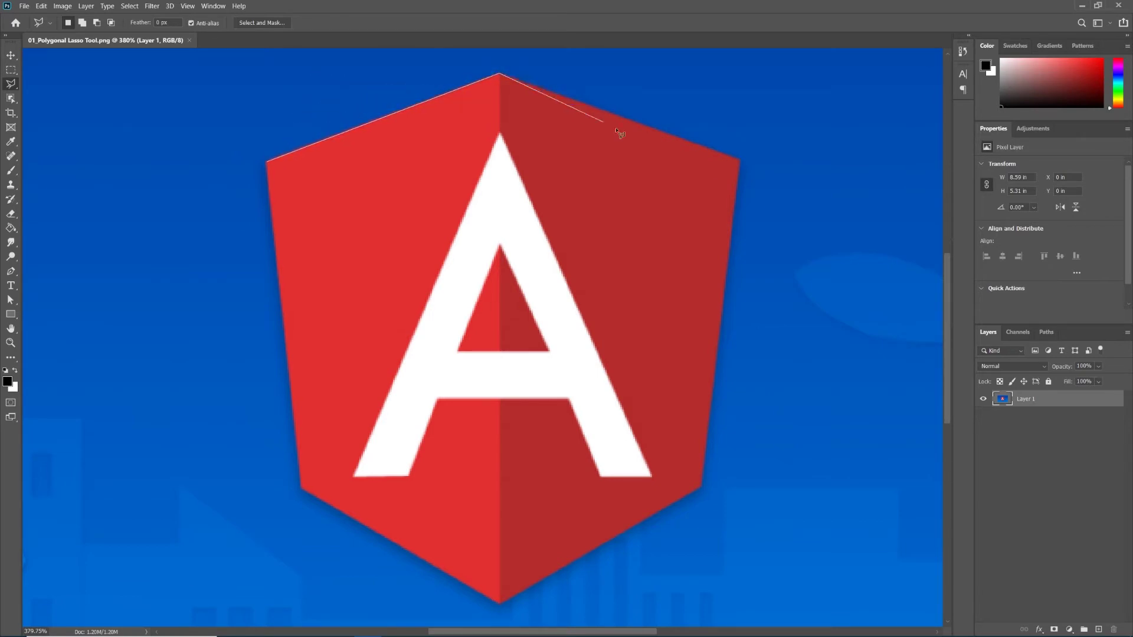
click(740, 162)
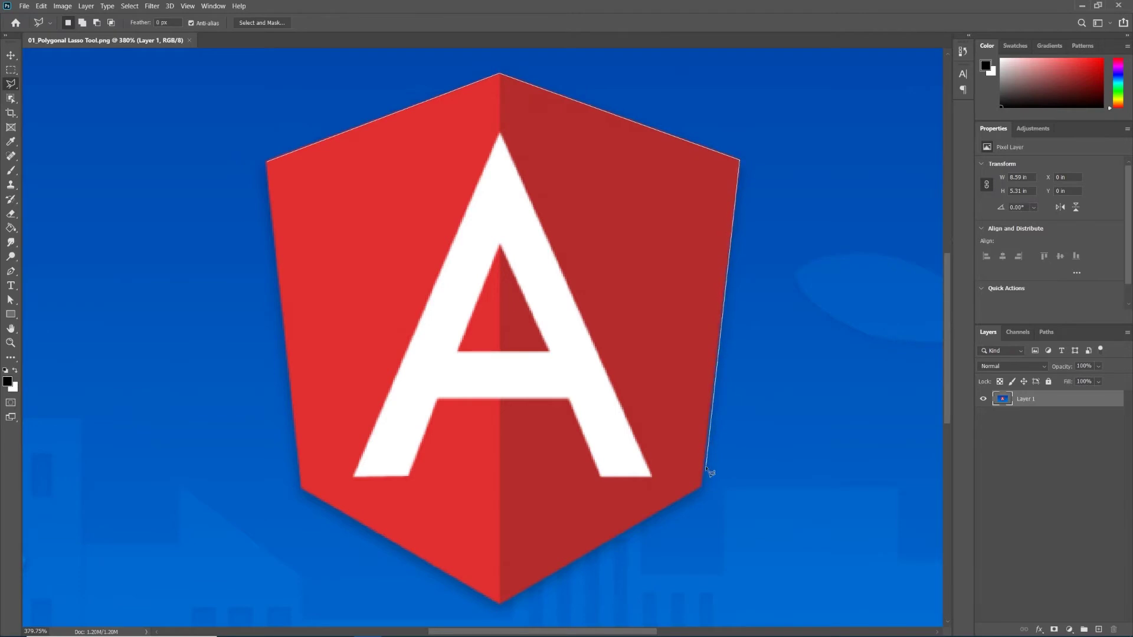
click(699, 488)
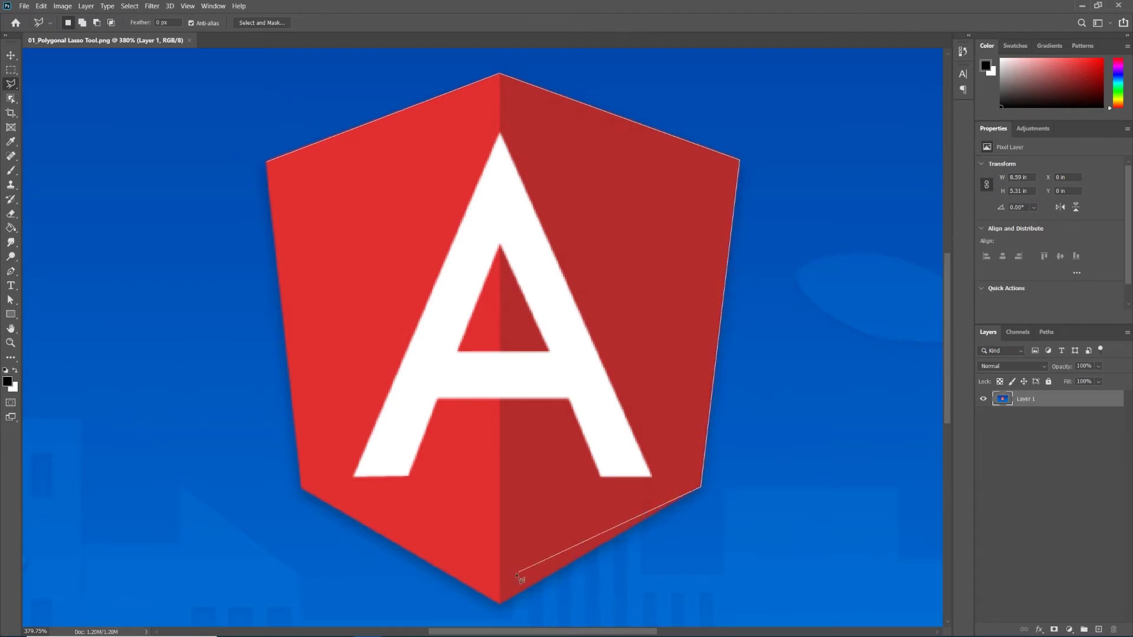
click(501, 606)
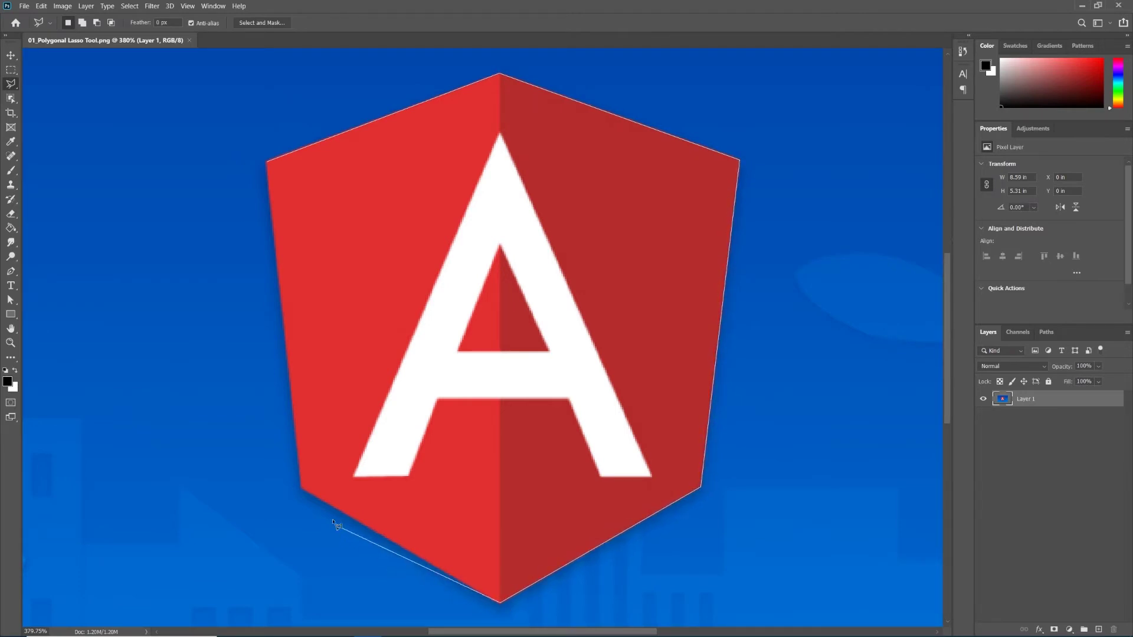
click(302, 483)
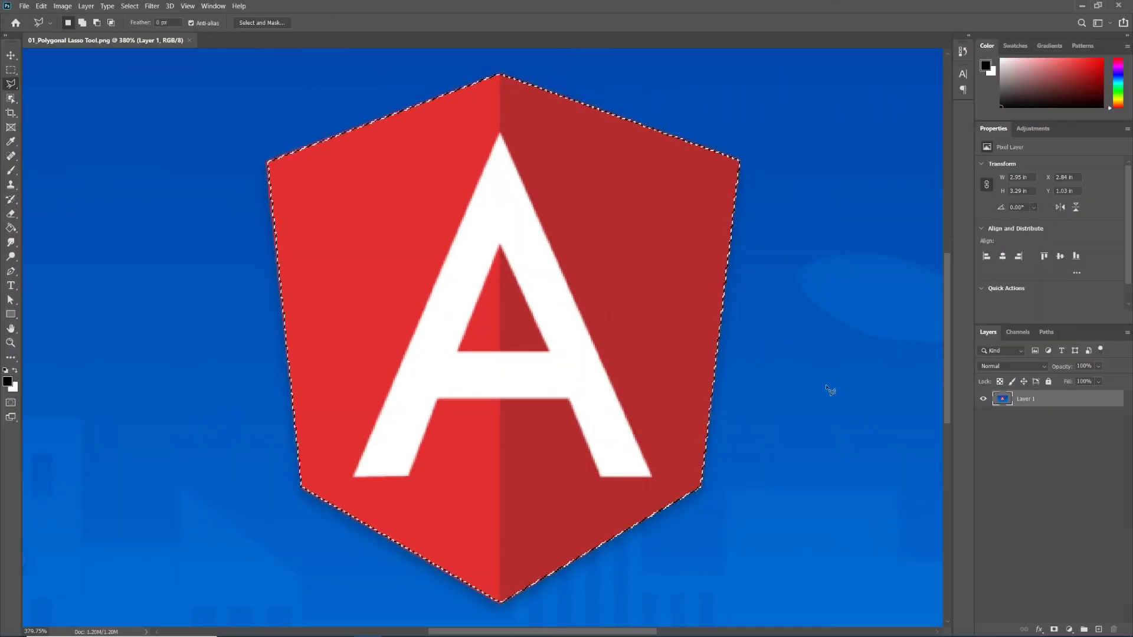
scroll(827, 387, down, 3)
scroll(819, 384, down, 2)
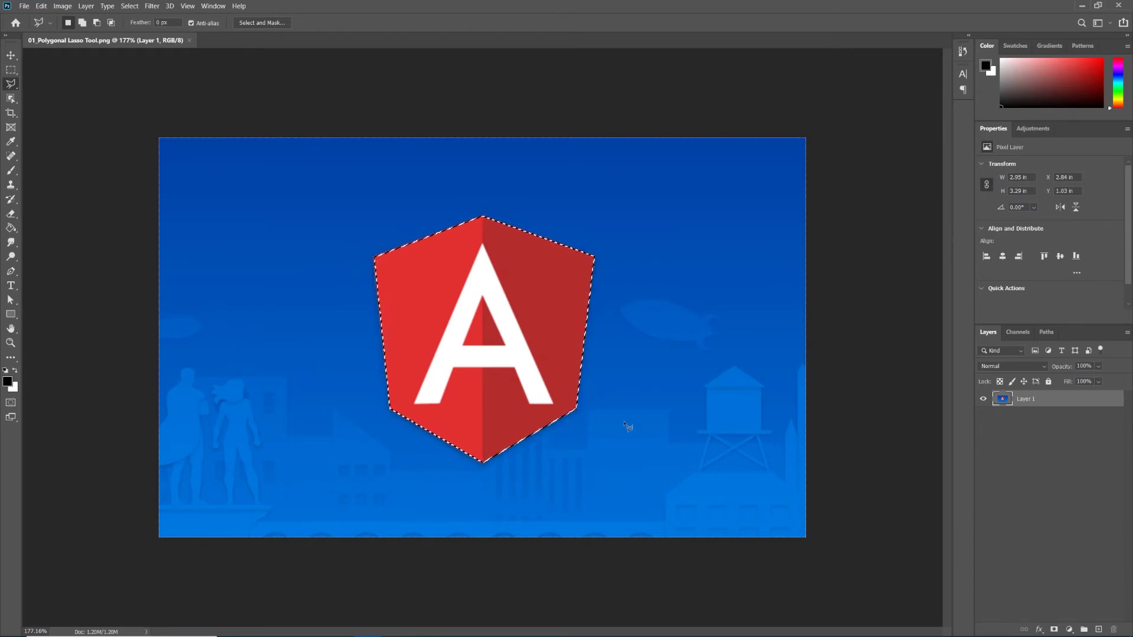
key(Delete)
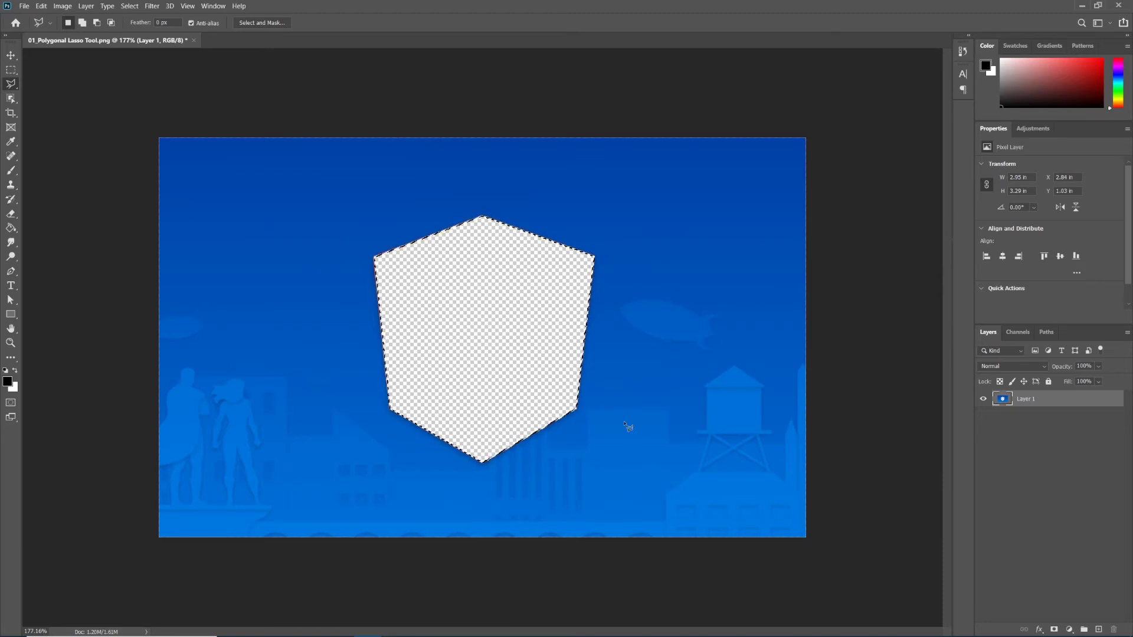
key(ctrl+z)
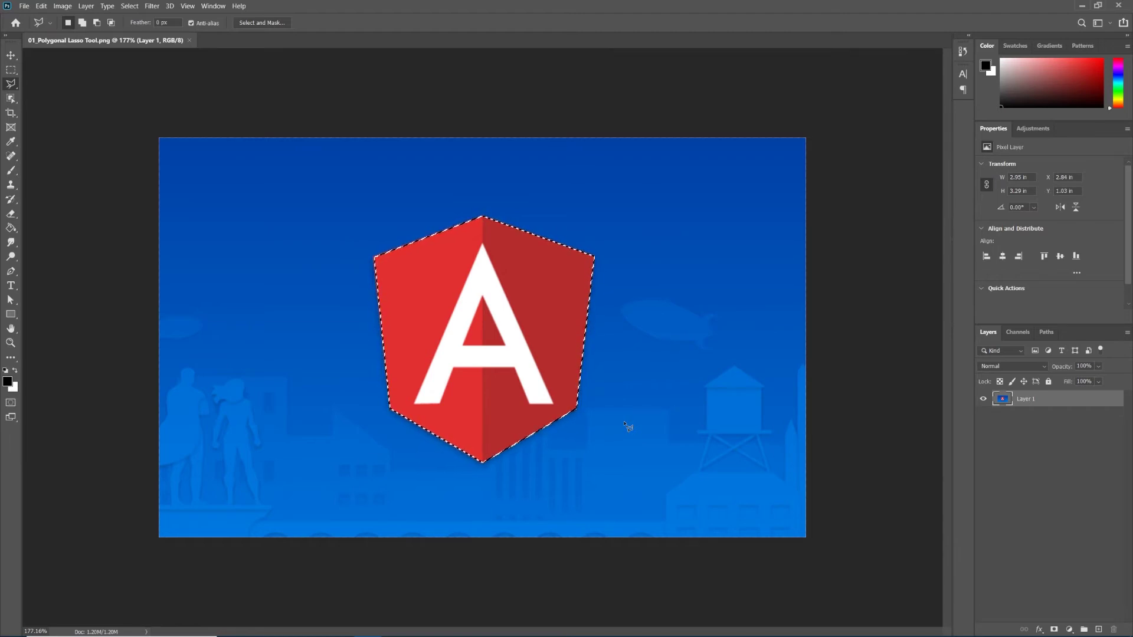
Invert the selection and delete the blue background around the shield.
click(130, 6)
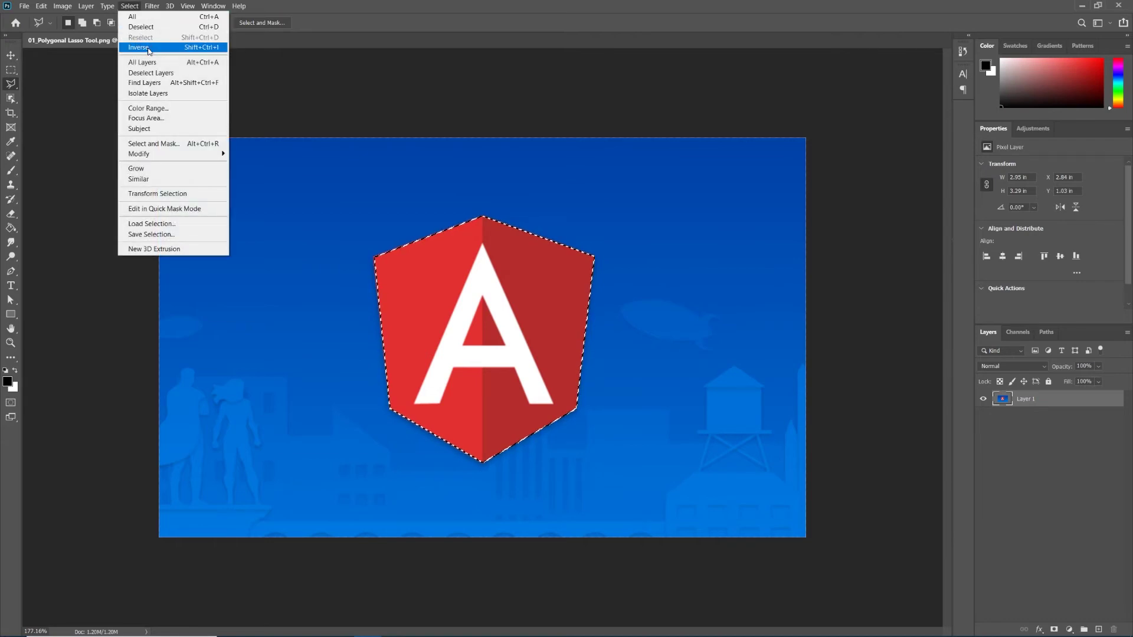
click(148, 48)
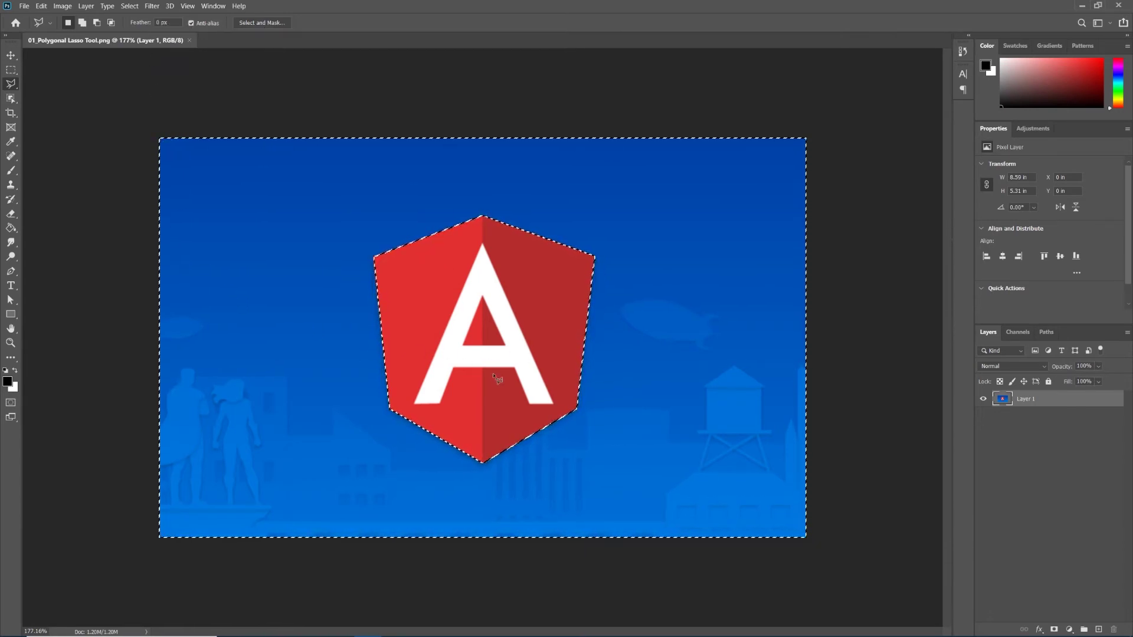
key(Delete)
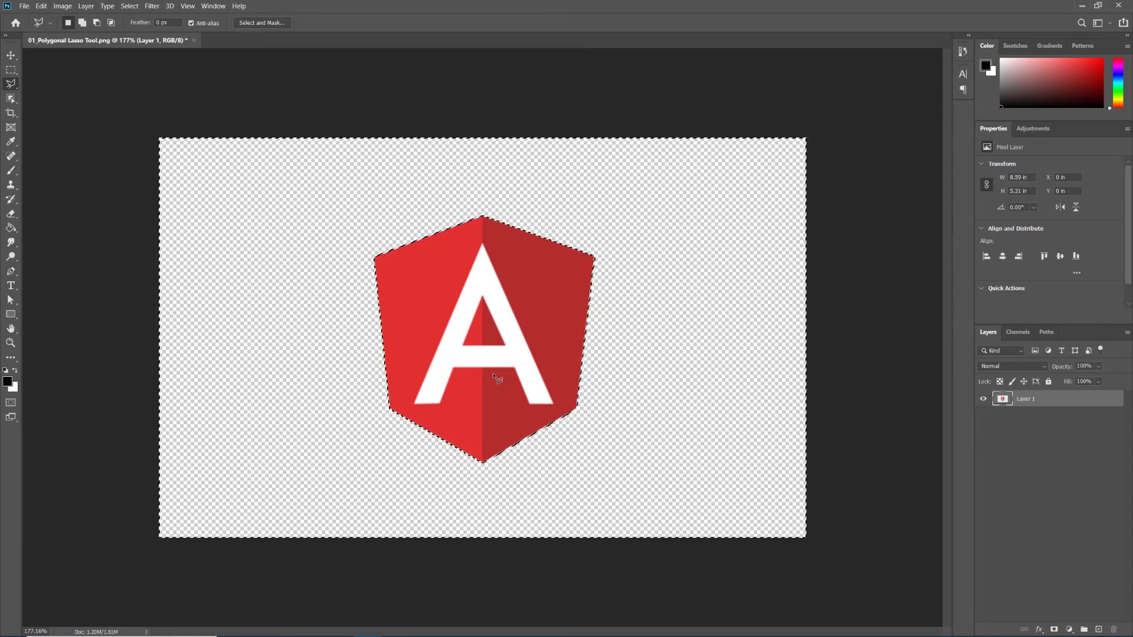
Undo the background deletion and invert the selection back to the shield.
key(ctrl+z)
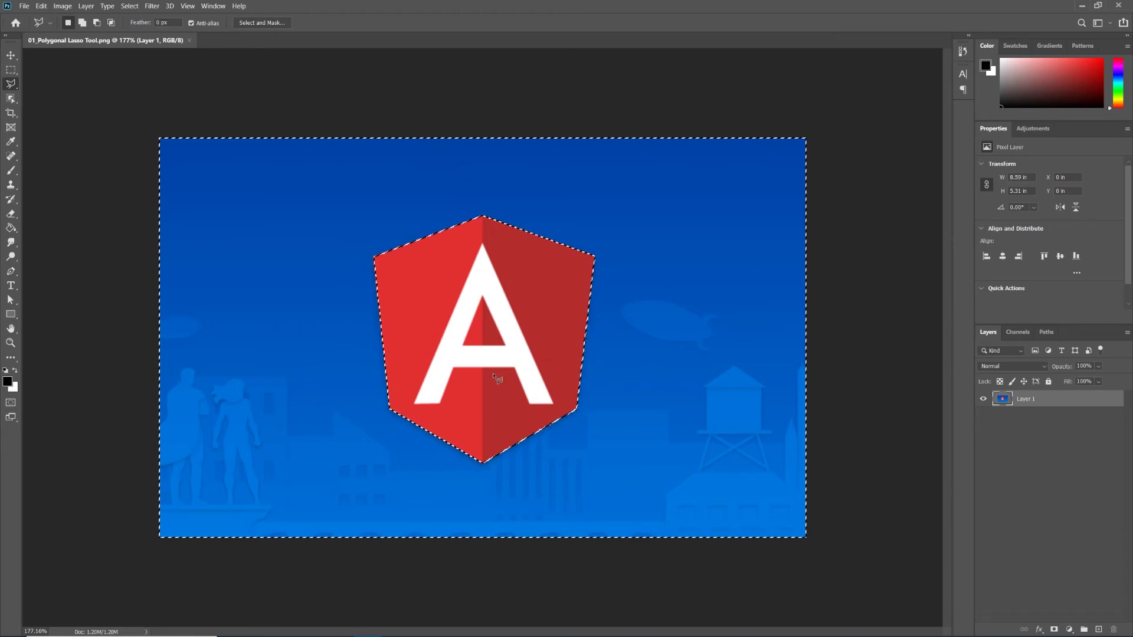
key(ctrl+shift+i)
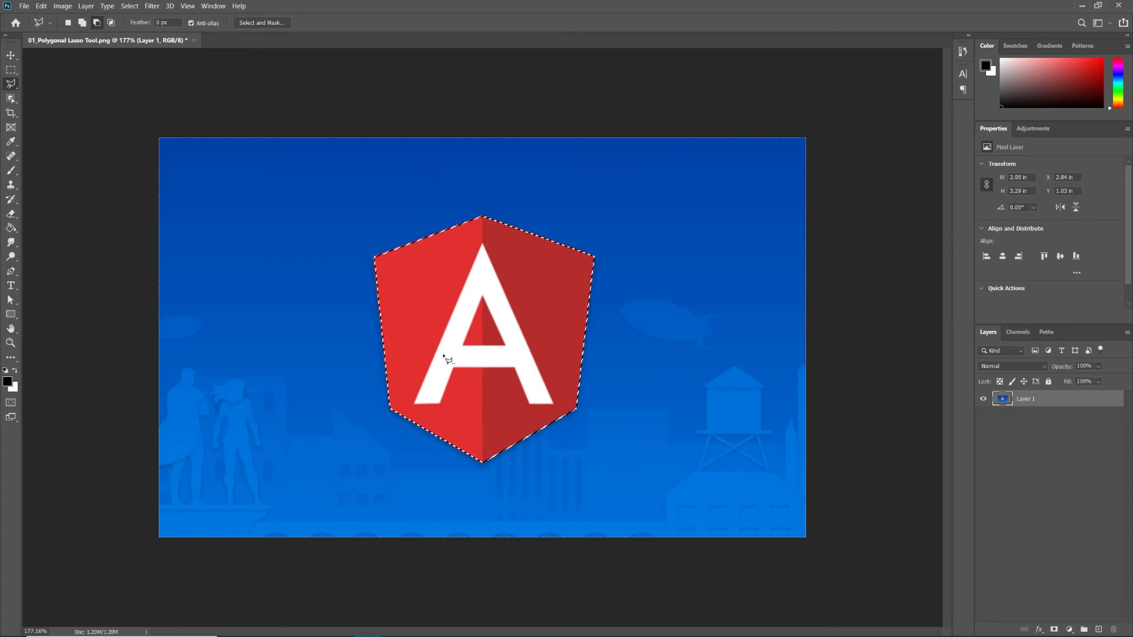
scroll(452, 351, up, 3)
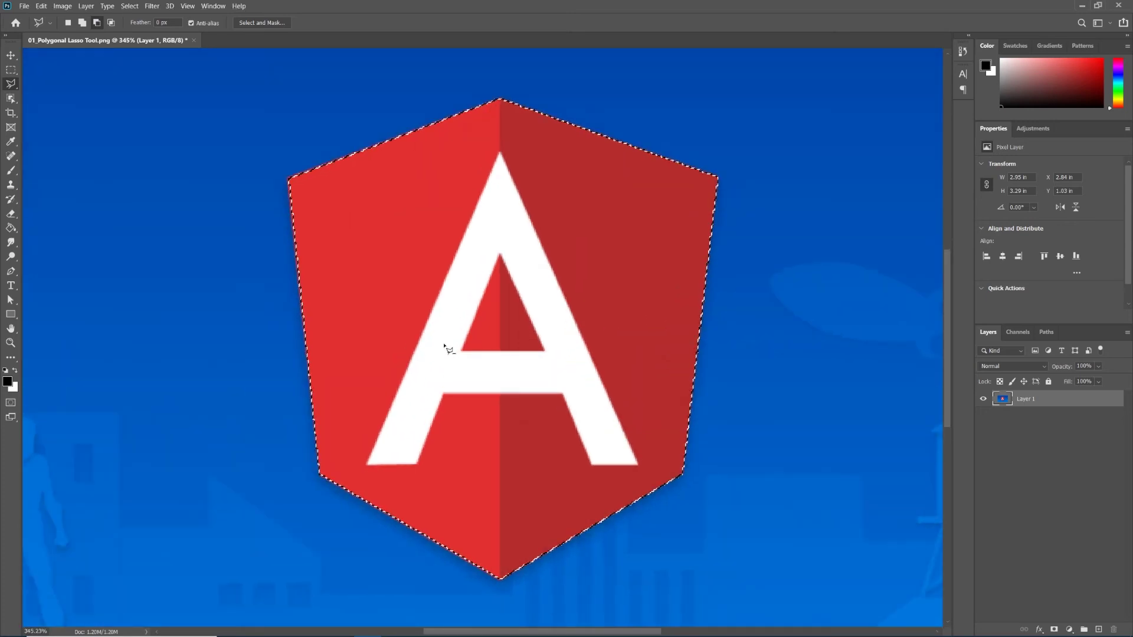
Trace the A's outer corners and crossbar edges, then test-delete and undo.
click(369, 463)
click(501, 155)
click(638, 463)
click(592, 463)
click(564, 392)
click(441, 392)
click(417, 464)
click(368, 463)
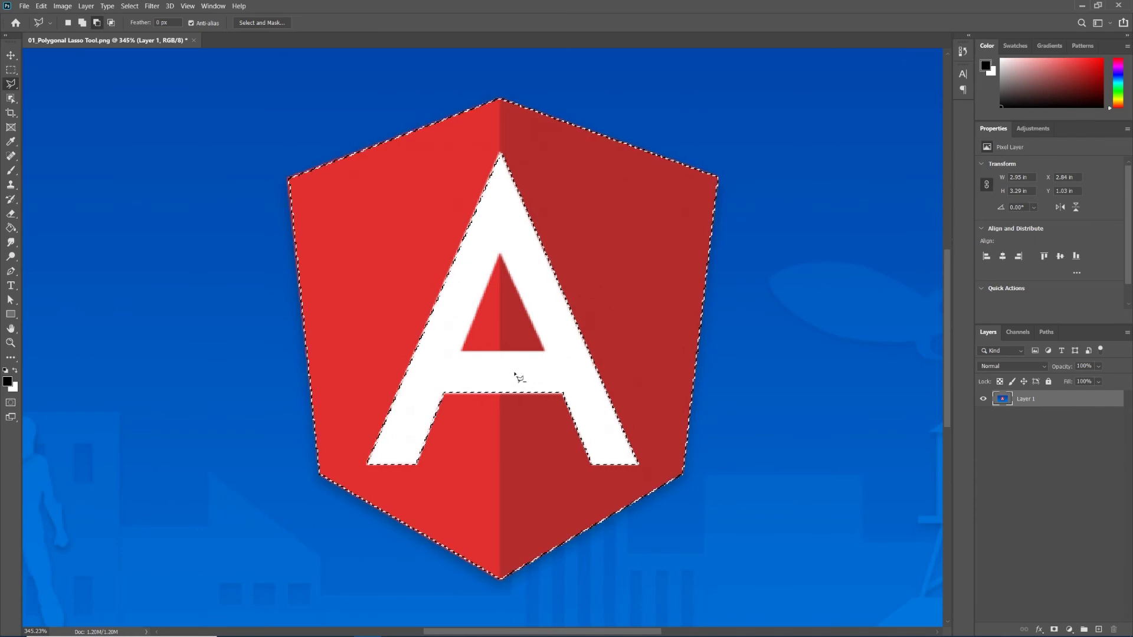
key(Delete)
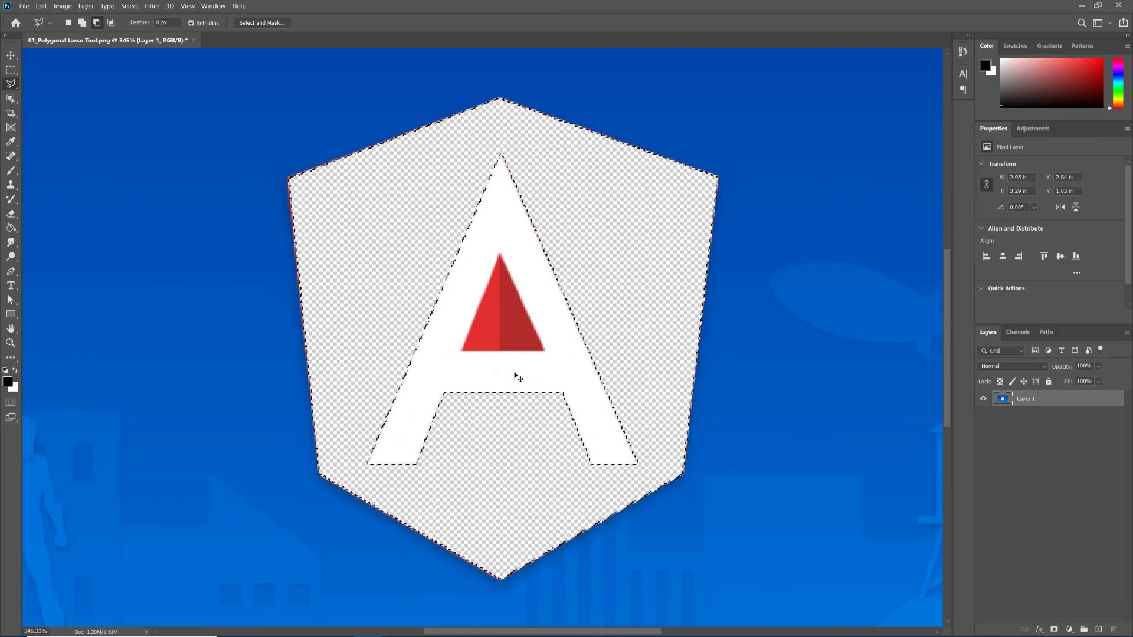
key(ctrl+z)
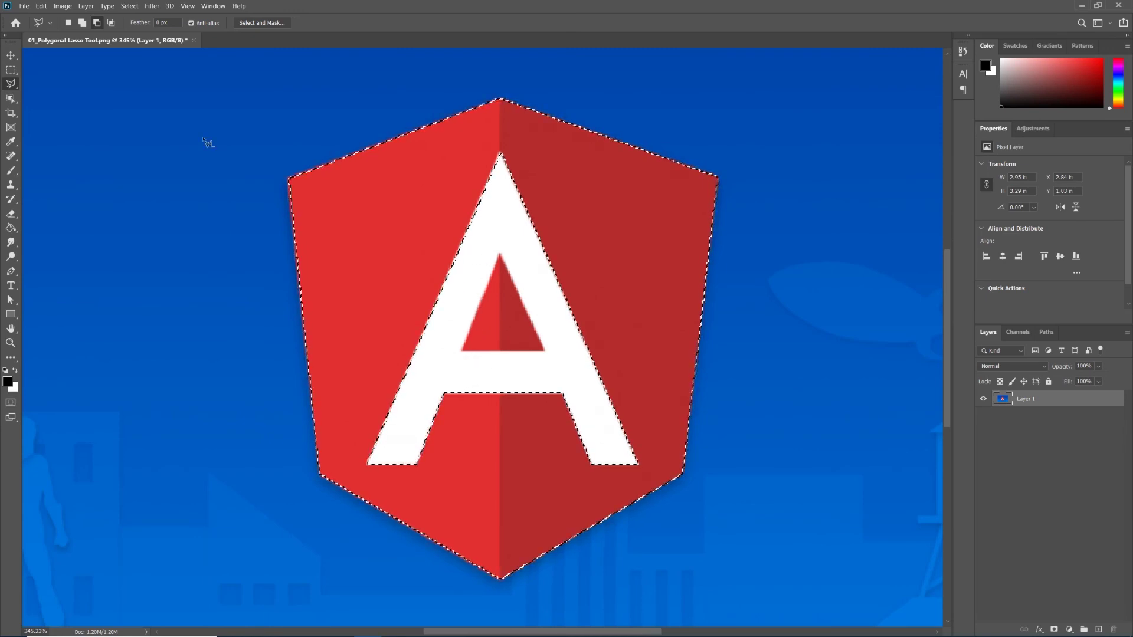
In Add to selection mode, outline the inner triangle's three corners.
click(82, 23)
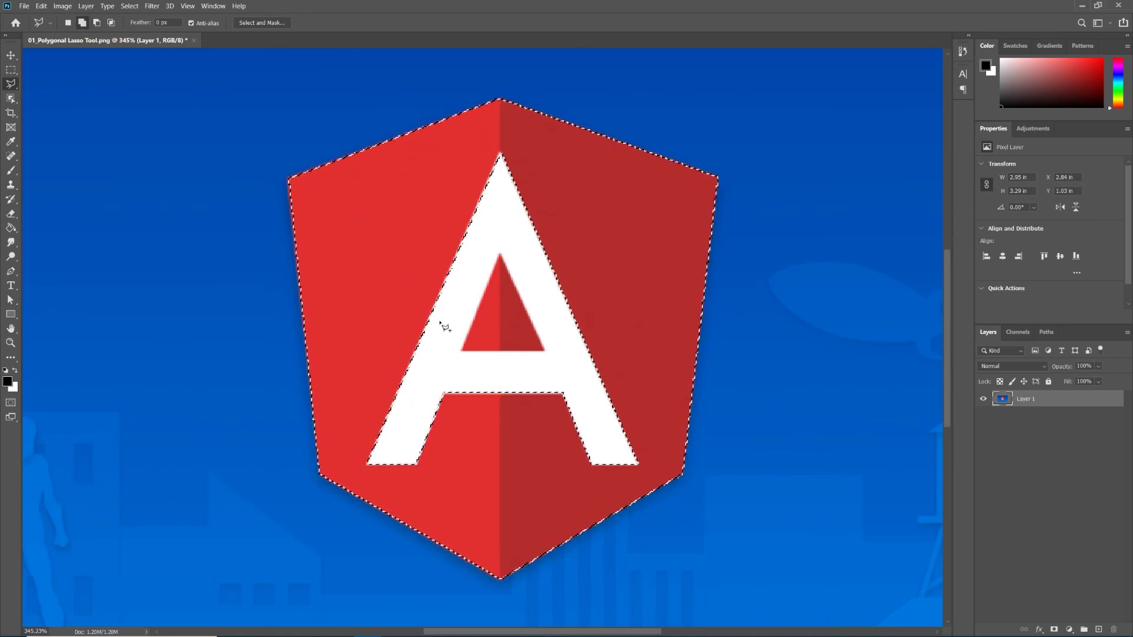
click(461, 351)
click(544, 351)
click(500, 254)
click(463, 352)
scroll(628, 426, down, 3)
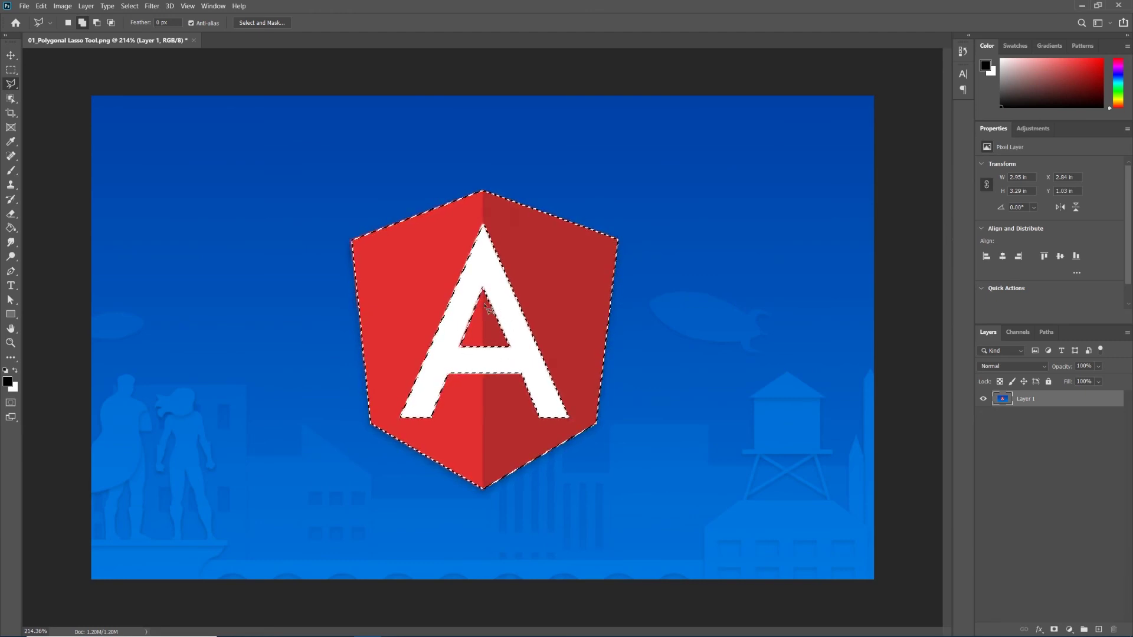
Invert the selection and delete the blue background and the A letterform.
click(129, 7)
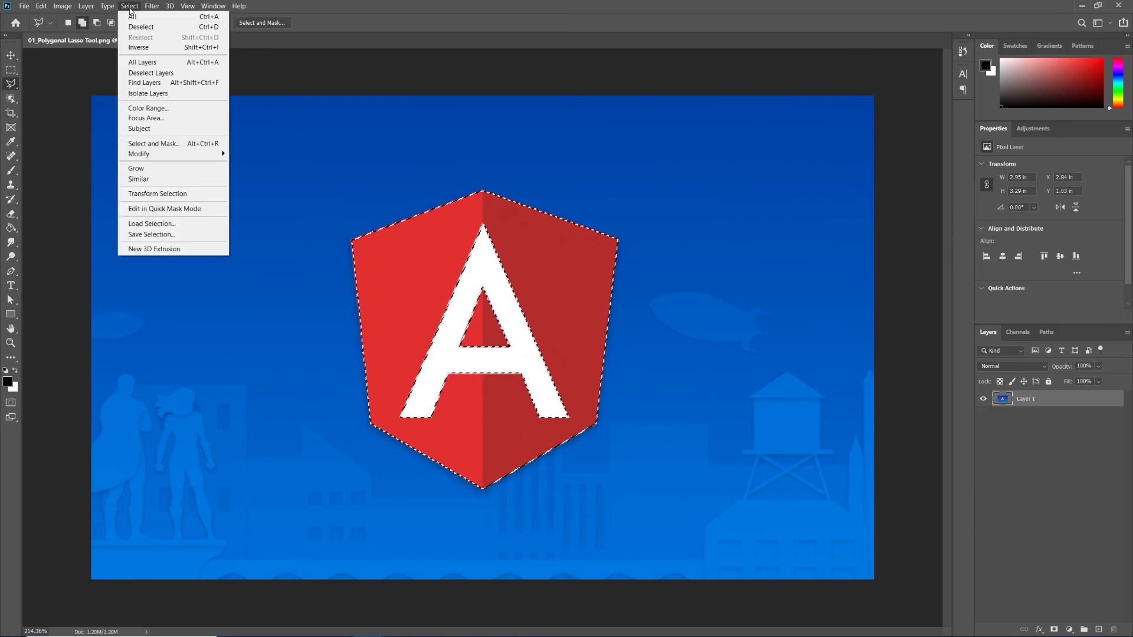
click(144, 48)
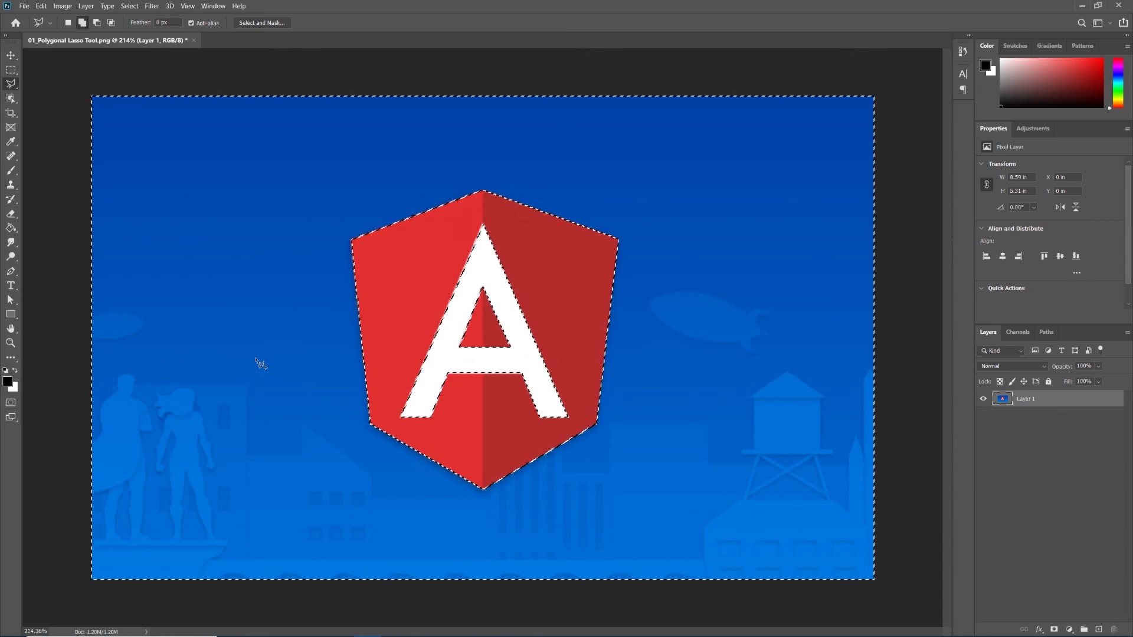
key(Delete)
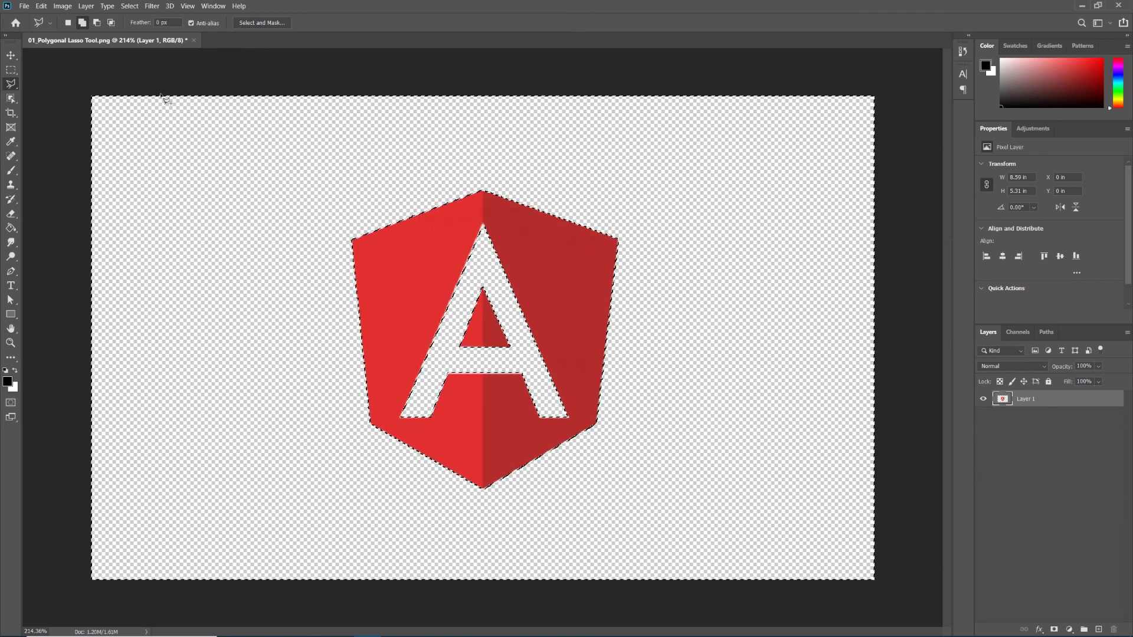
Deselect through the Select menu, then reopen the menu and dismiss it.
click(129, 6)
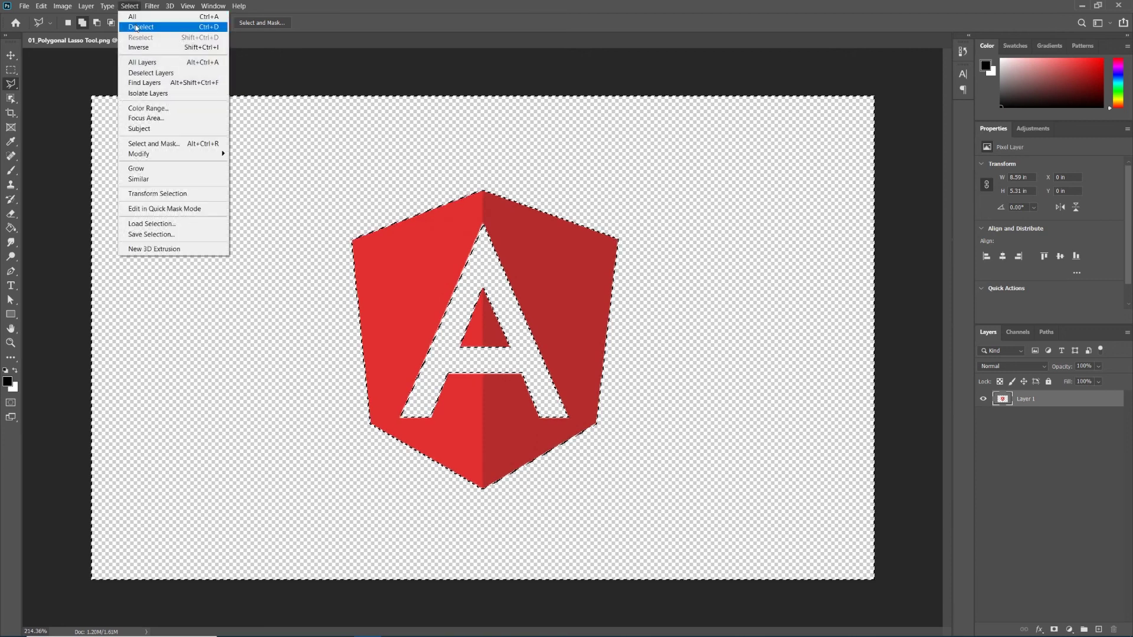
click(136, 27)
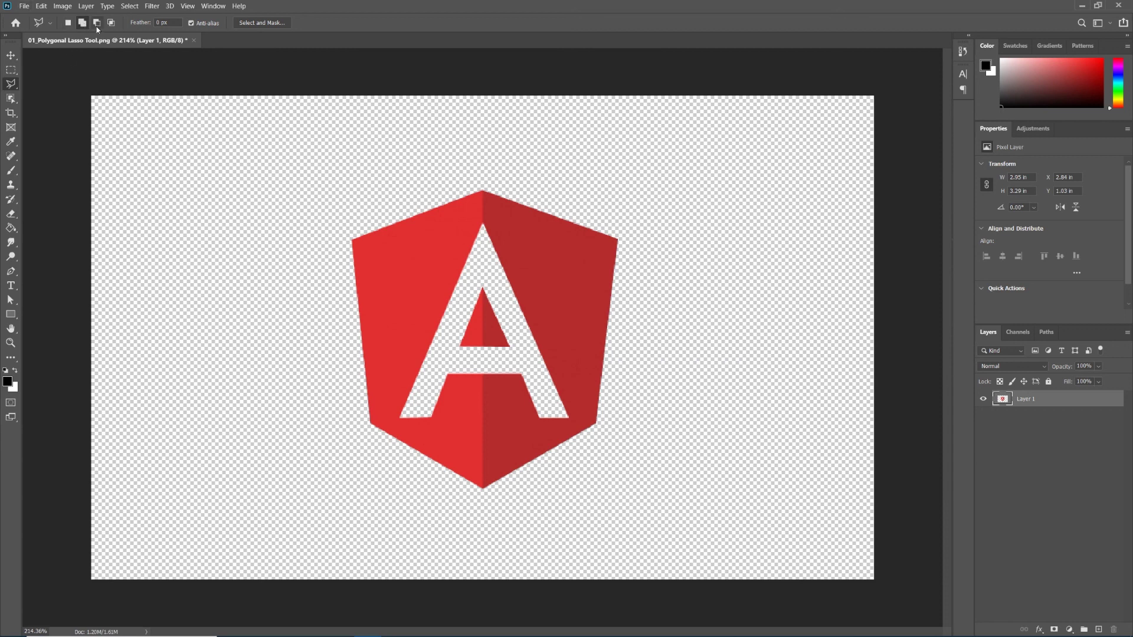
click(130, 8)
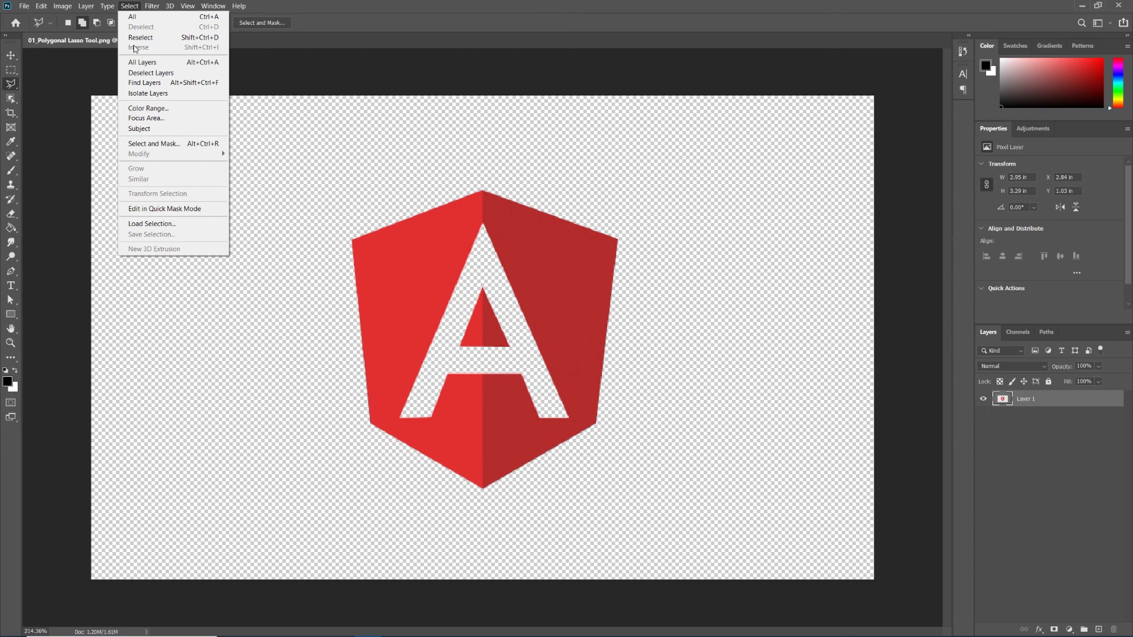
click(467, 253)
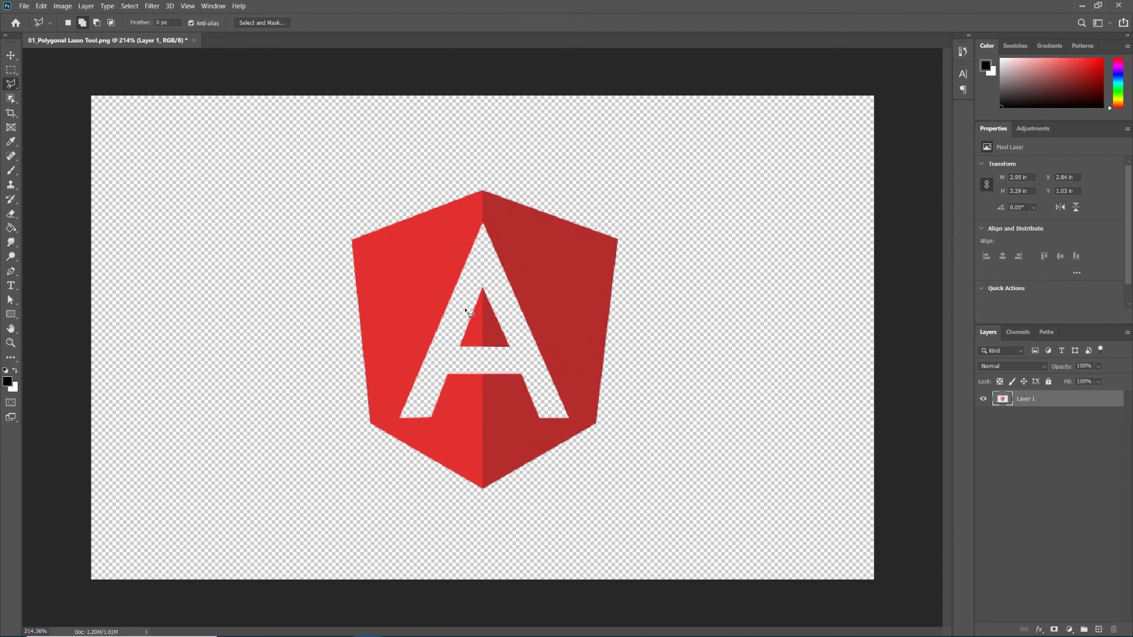